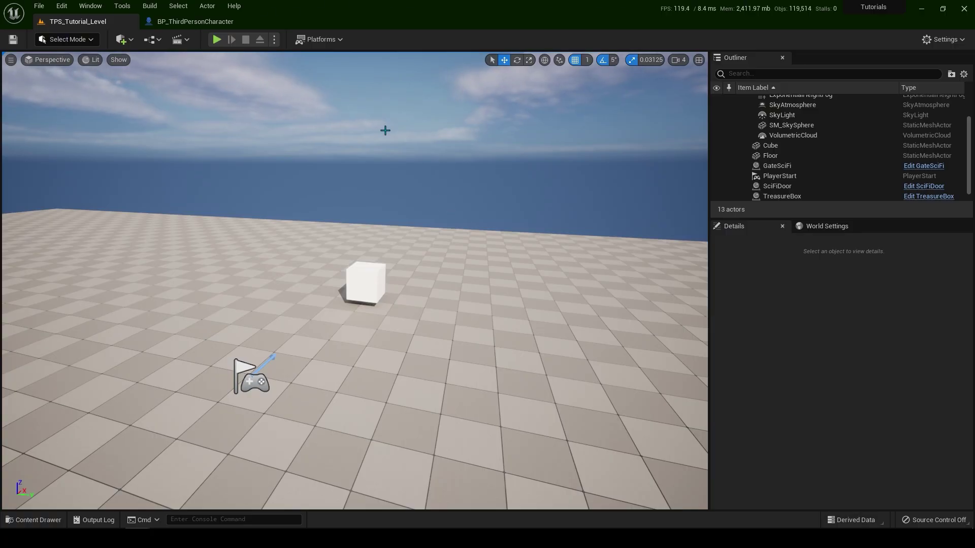
Play-test the level by walking the character forward, stop the session, and close the BP_ThirdPersonCharacter blueprint.
{"action": "left_click", "coordinate": [216, 39]}
{"action": "key", "text": "w"}
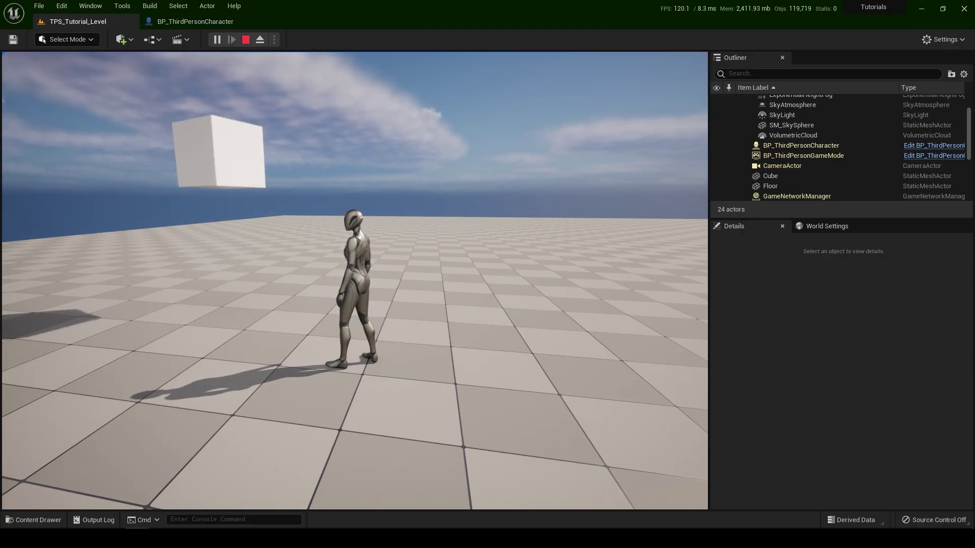
{"action": "key", "text": "Escape"}
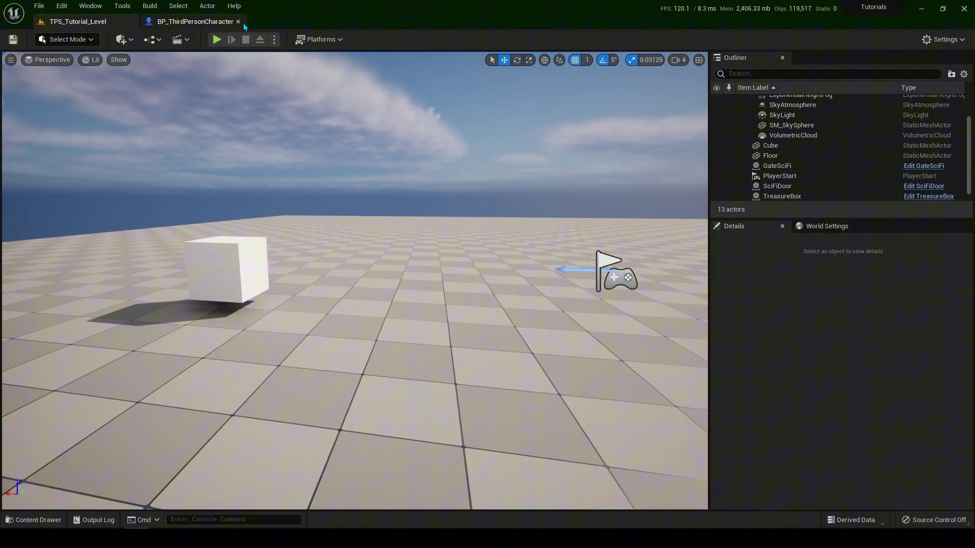
{"action": "left_click", "coordinate": [242, 23]}
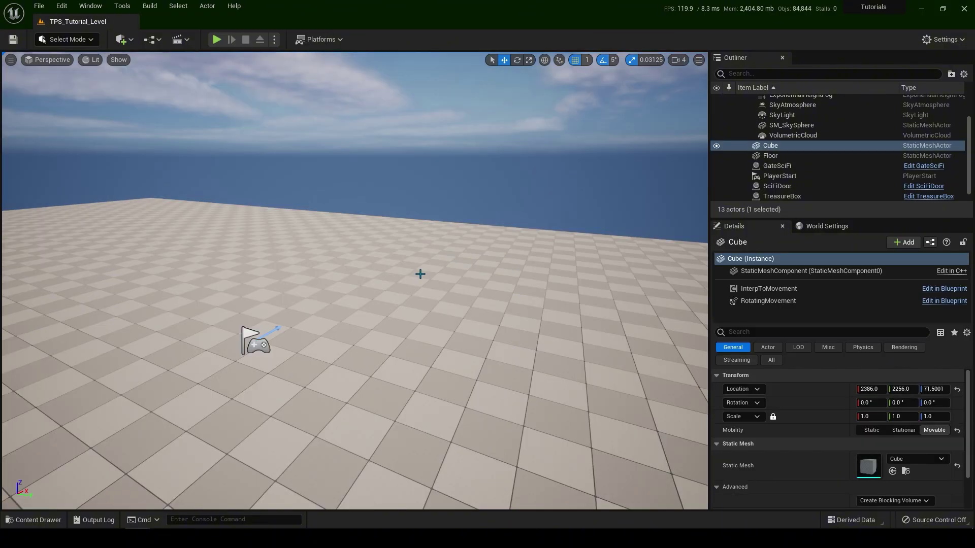
Place a new cube shape in the level beyond the player start and snap it down onto the floor.
{"action": "left_click", "coordinate": [122, 39]}
{"action": "mouse_move", "coordinate": [160, 152]}
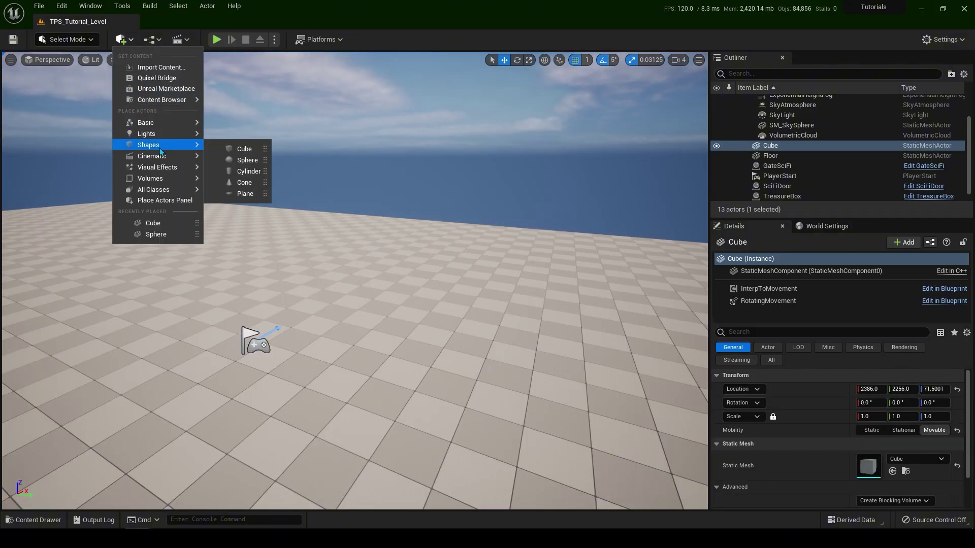
{"action": "left_click_drag", "start_coordinate": [239, 149], "coordinate": [367, 198]}
{"action": "scroll", "coordinate": [357, 270], "scroll_direction": "up", "scroll_amount": 3}
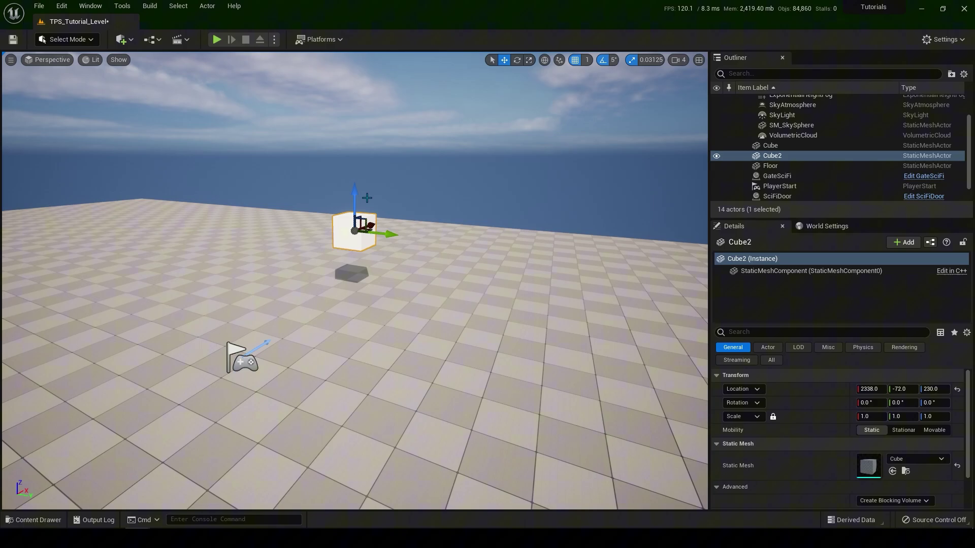
{"action": "key", "text": "End"}
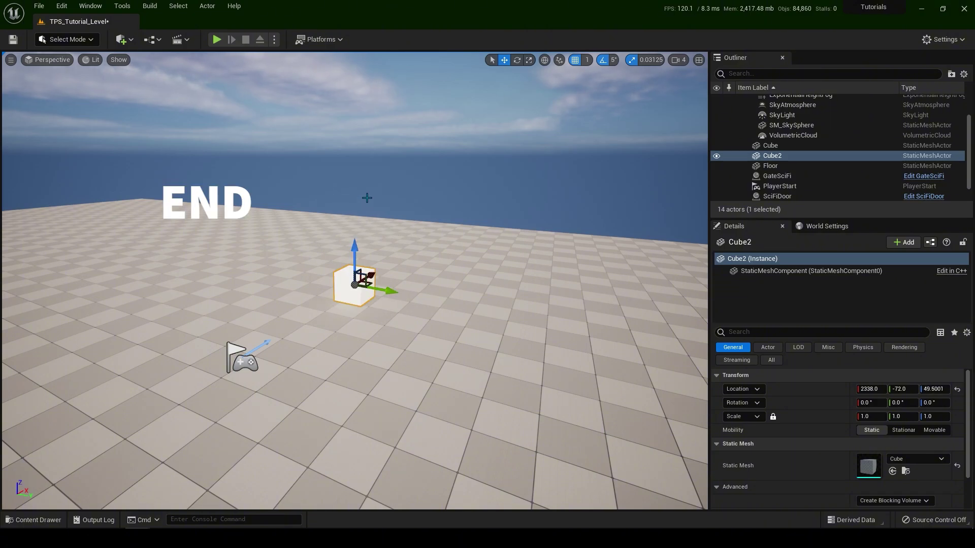
Add an Interp To Movement component to the new cube and give it two control points.
{"action": "scroll", "coordinate": [368, 262], "scroll_direction": "up", "scroll_amount": 5}
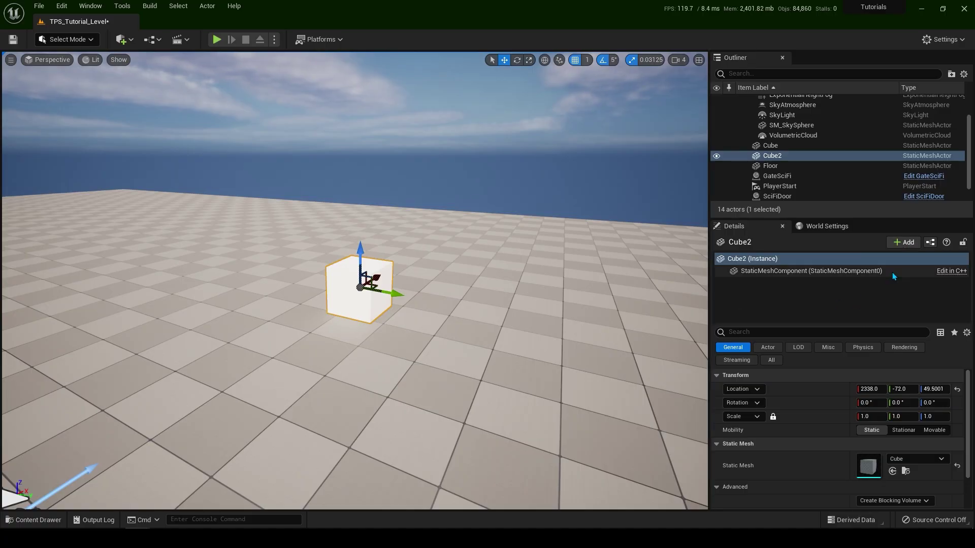
{"action": "left_click", "coordinate": [907, 243]}
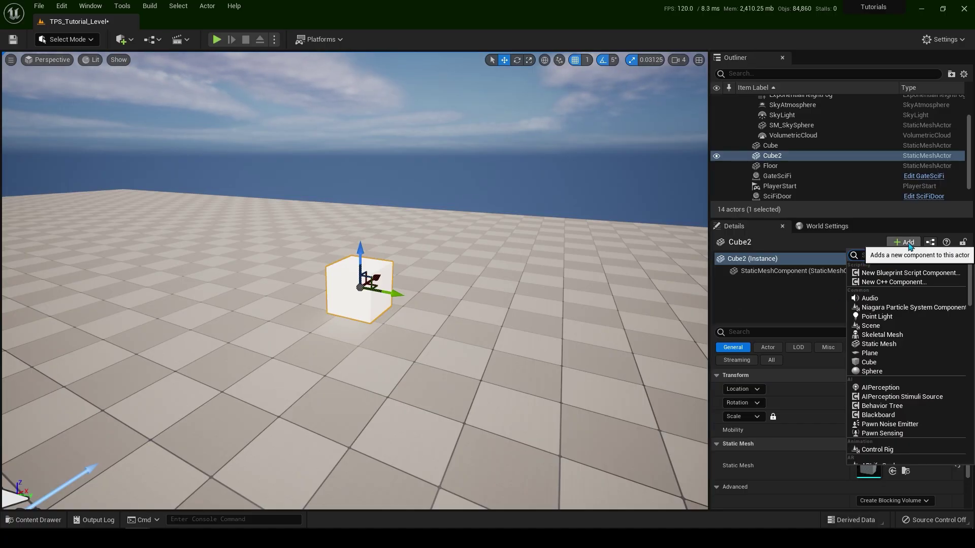
{"action": "type", "text": "interp"}
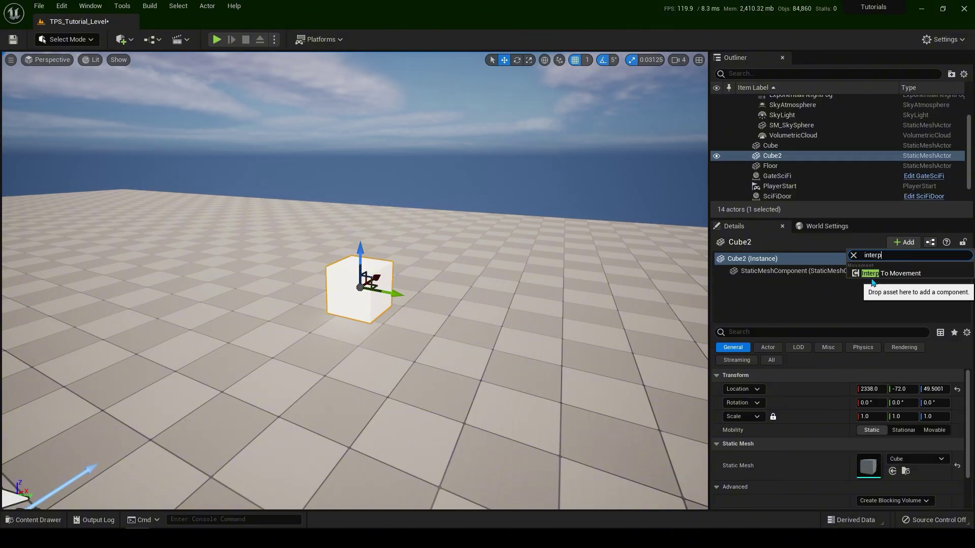
{"action": "left_click", "coordinate": [912, 274]}
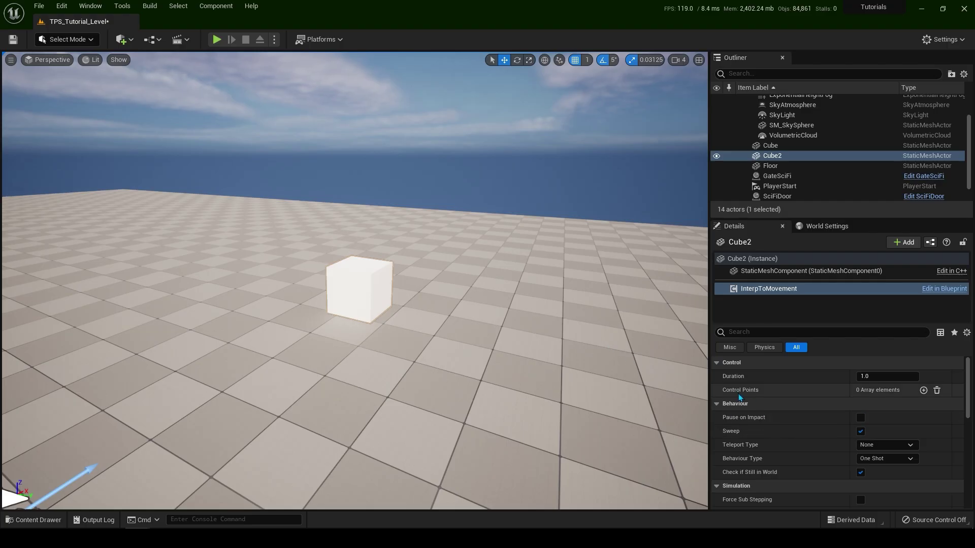
{"action": "left_click", "coordinate": [923, 390]}
{"action": "left_click", "coordinate": [923, 390]}
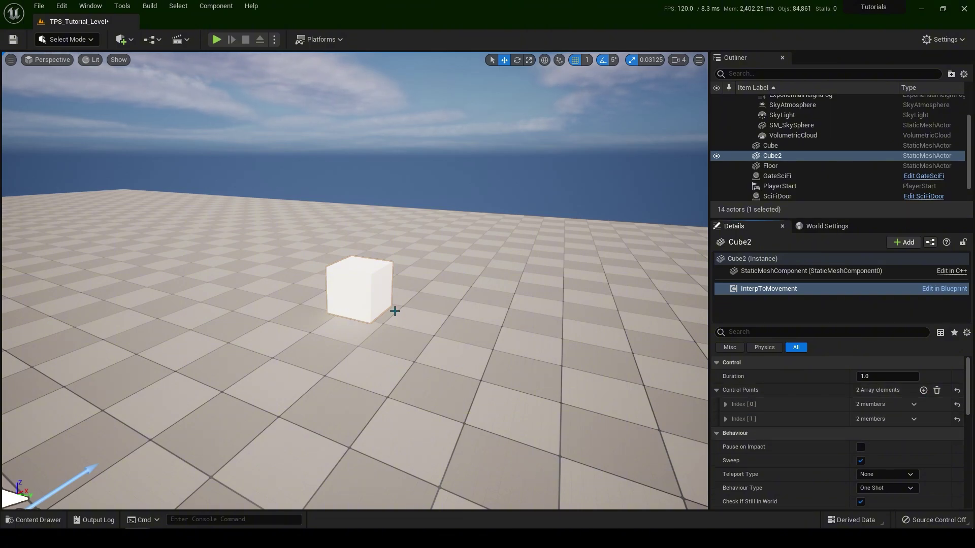
Set the X position of control point Index 1 to 500 in the cube's InterpToMovement component.
{"action": "left_click", "coordinate": [367, 260]}
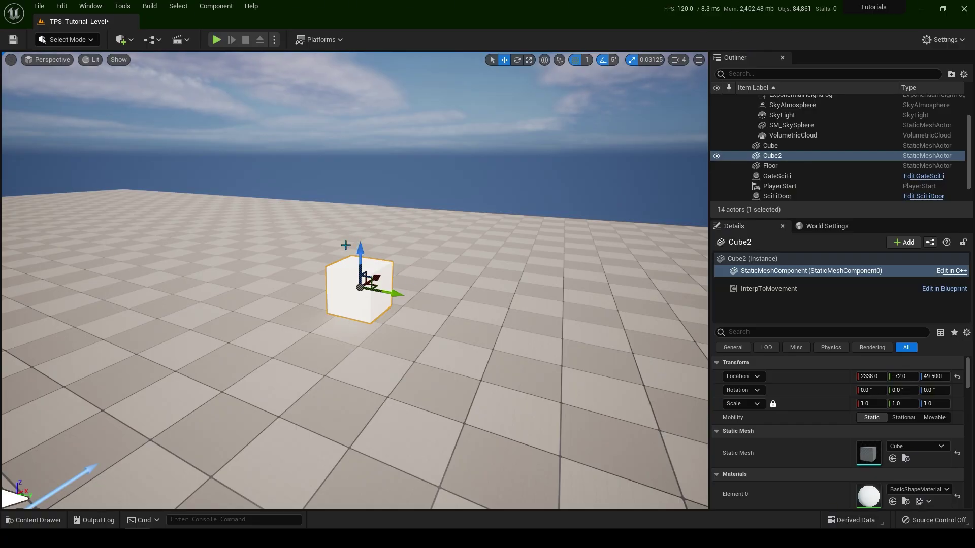
{"action": "left_click", "coordinate": [768, 289]}
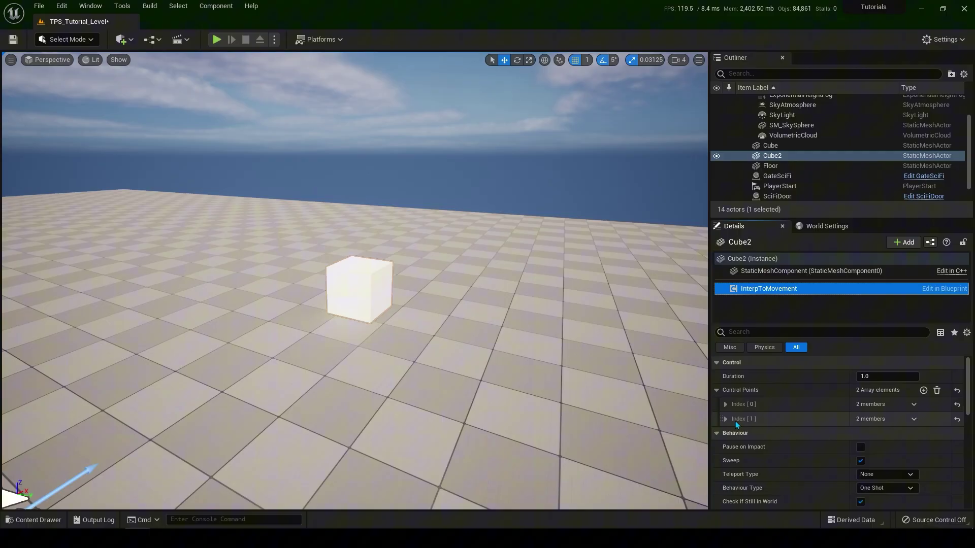
{"action": "left_click", "coordinate": [725, 420]}
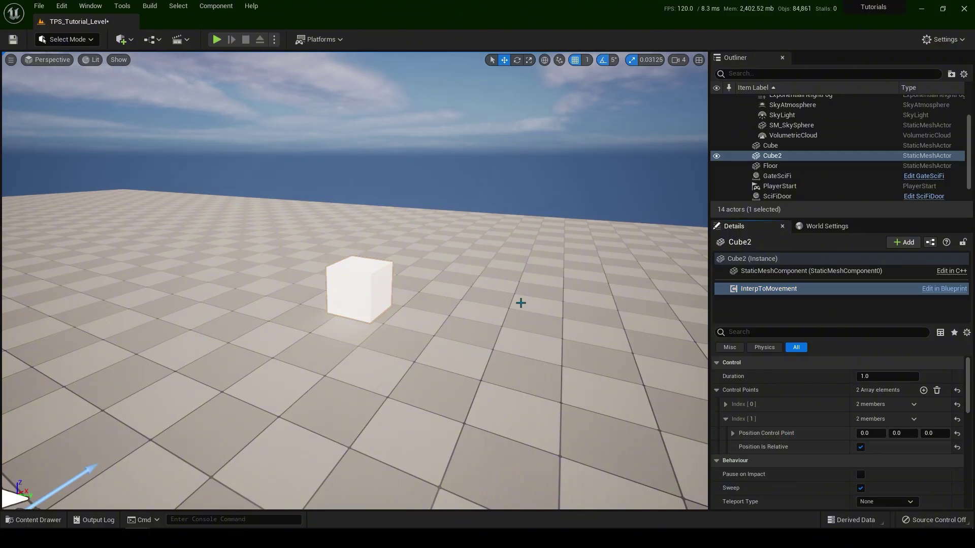
{"action": "right_click_drag", "start_coordinate": [520, 303], "coordinate": [620, 364]}
{"action": "left_click", "coordinate": [867, 433]}
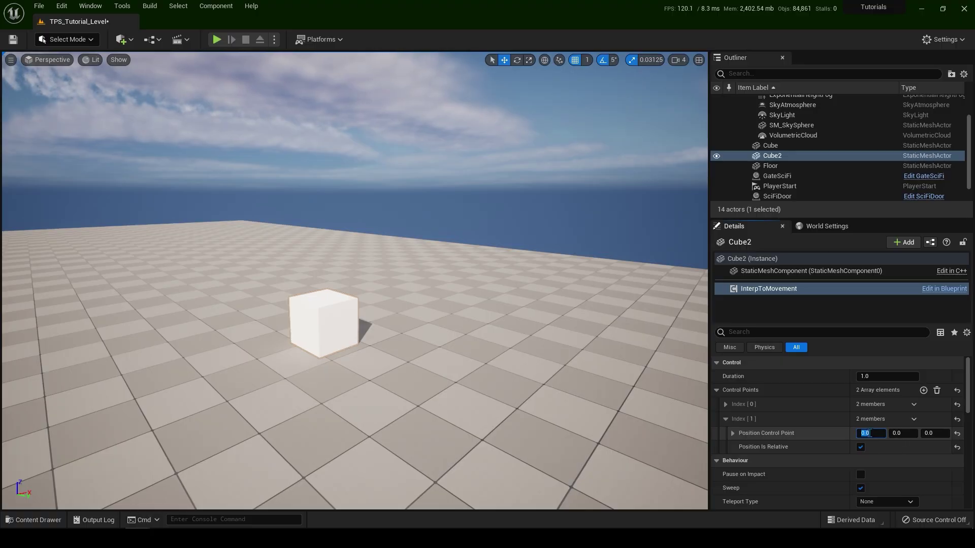
{"action": "type", "text": "50"}
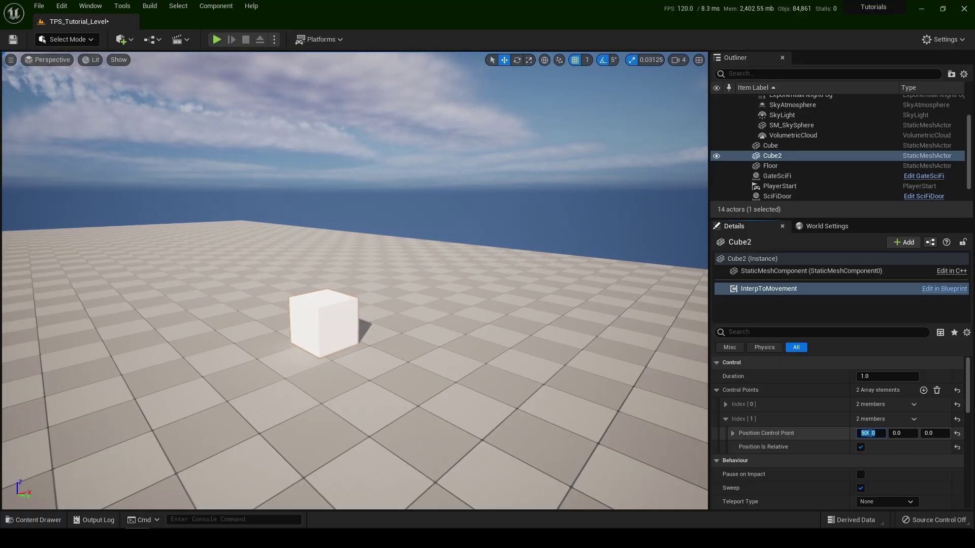
{"action": "key", "text": "Return"}
Simulate the level to check the cube's movement, stop the simulation, and close the message log.
{"action": "scroll", "coordinate": [895, 399], "scroll_direction": "down", "scroll_amount": 3}
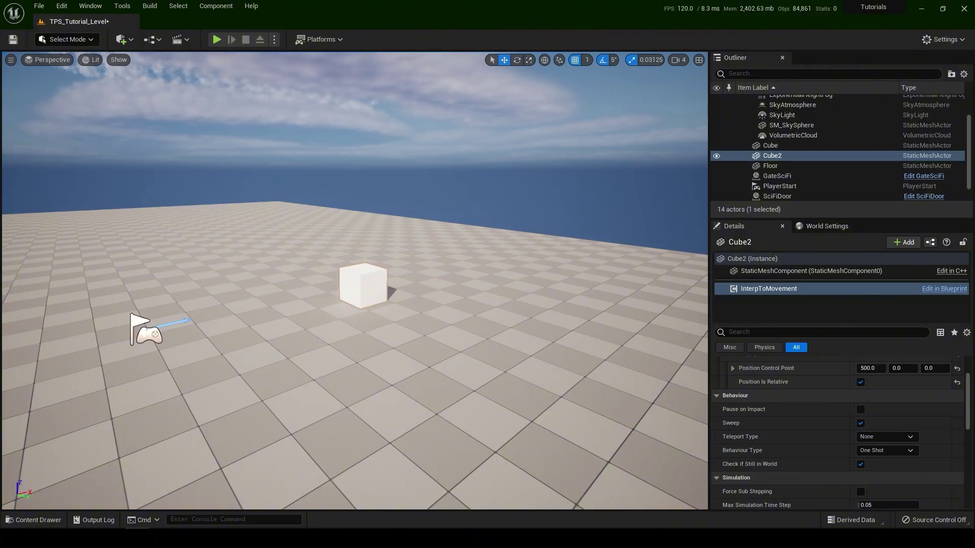
{"action": "right_click_drag", "start_coordinate": [660, 457], "coordinate": [396, 157]}
{"action": "left_click", "coordinate": [275, 39]}
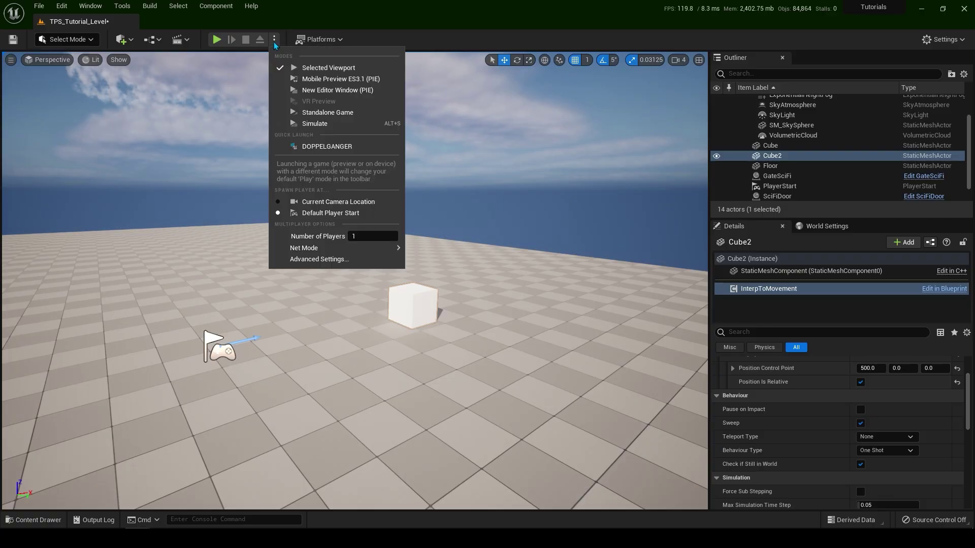
{"action": "left_click", "coordinate": [310, 115]}
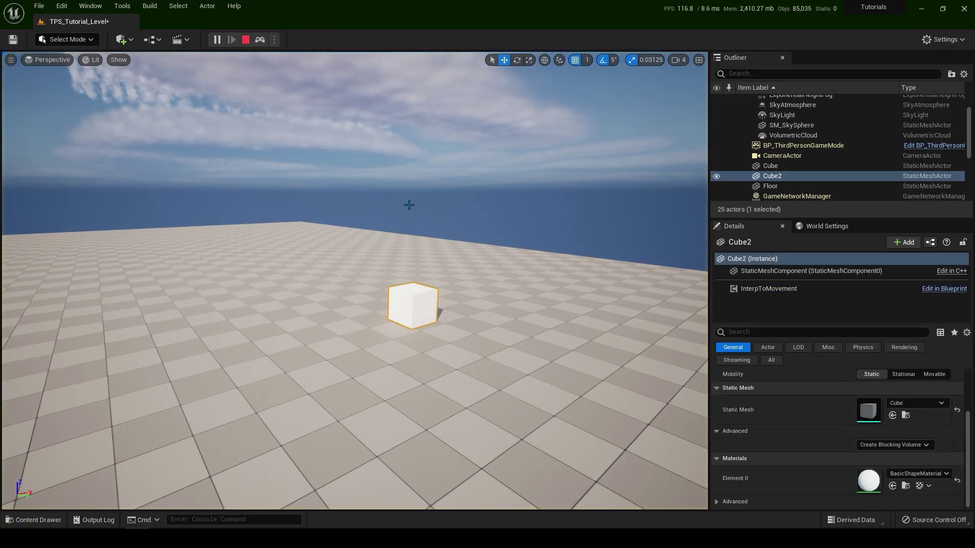
{"action": "right_click_drag", "start_coordinate": [409, 205], "coordinate": [406, 194]}
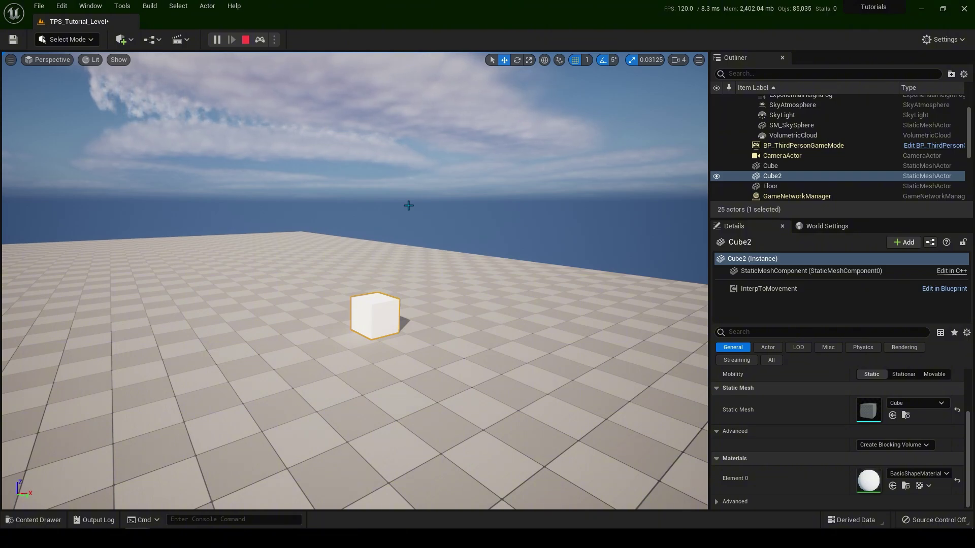
{"action": "key", "text": "Escape"}
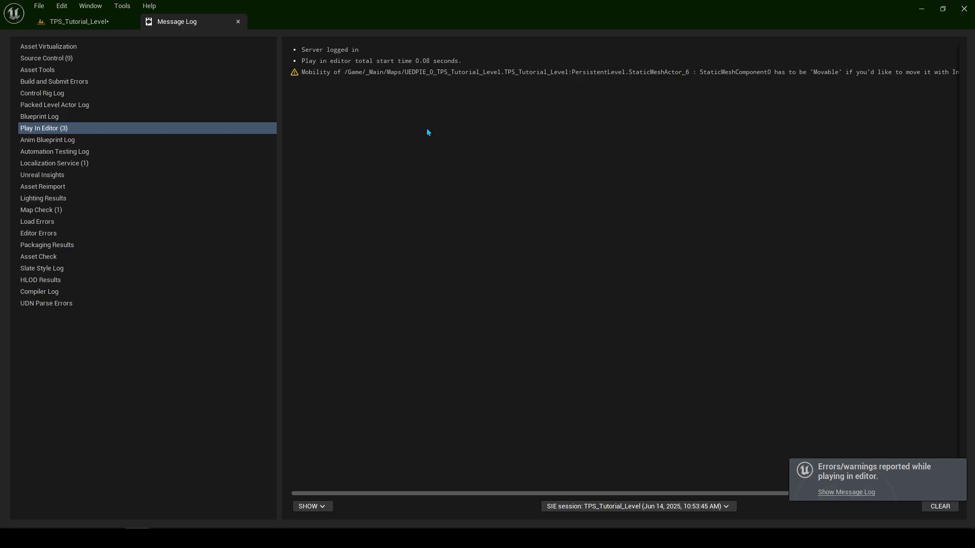
{"action": "left_click", "coordinate": [237, 22]}
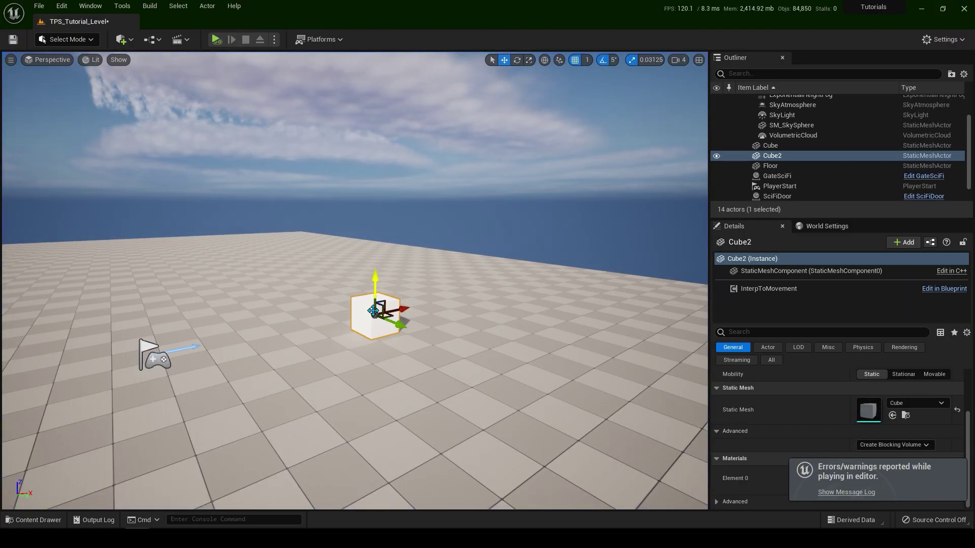
Set the mobility of the cube's static mesh component to Movable and test its movement in a short simulation.
{"action": "left_click", "coordinate": [768, 271]}
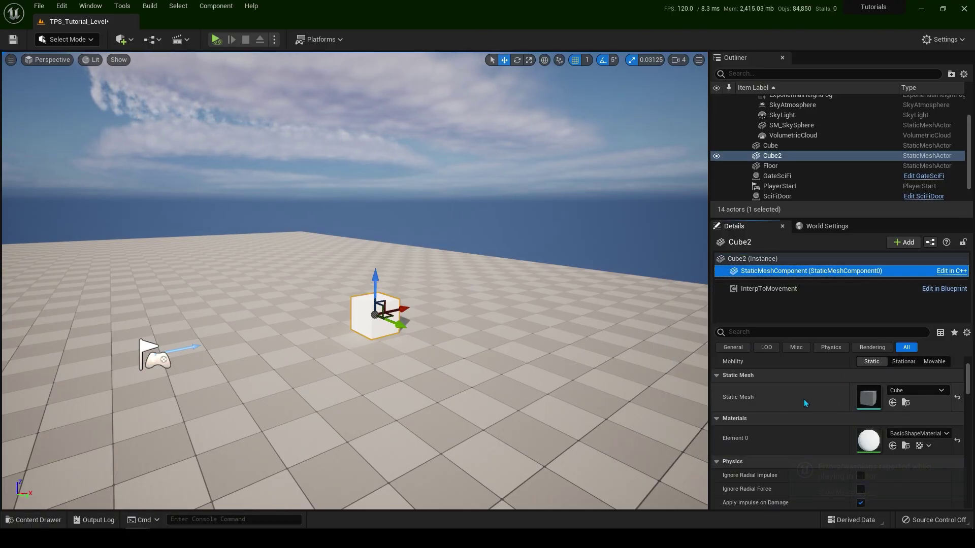
{"action": "scroll", "coordinate": [802, 401], "scroll_direction": "up", "scroll_amount": 2}
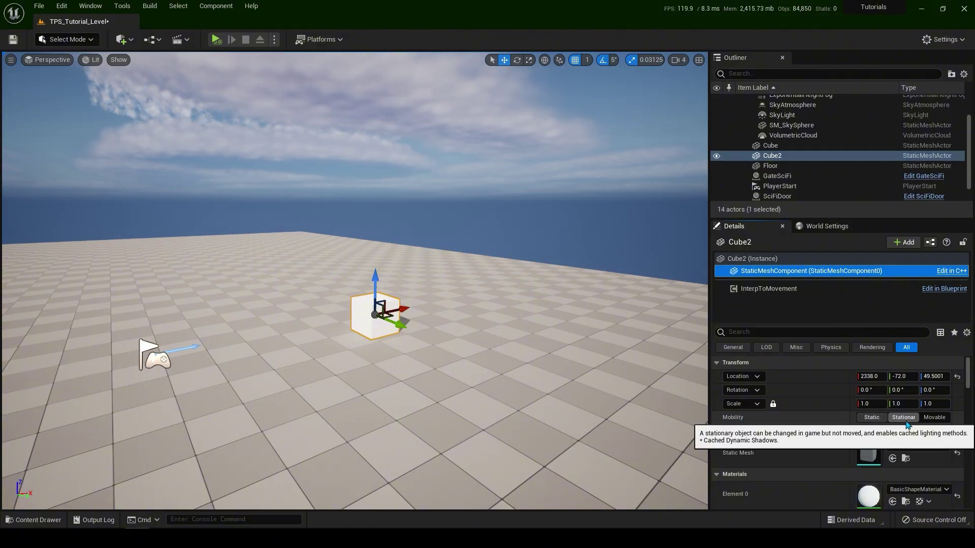
{"action": "left_click", "coordinate": [936, 419]}
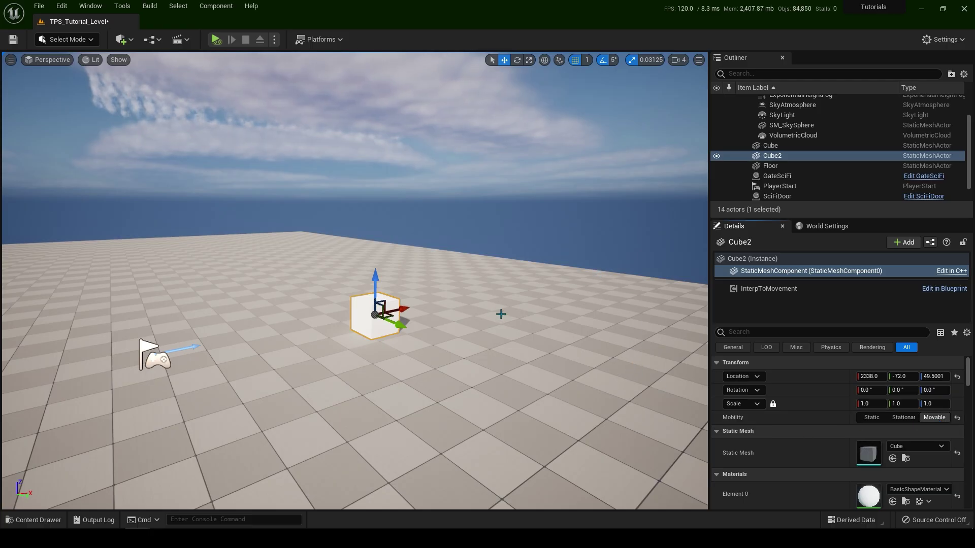
{"action": "left_click", "coordinate": [216, 41]}
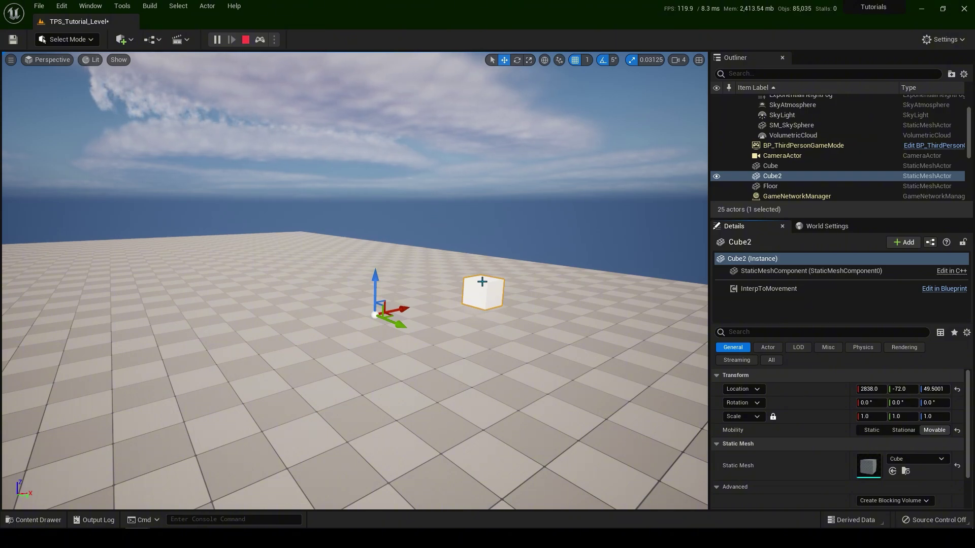
{"action": "key", "text": "Escape"}
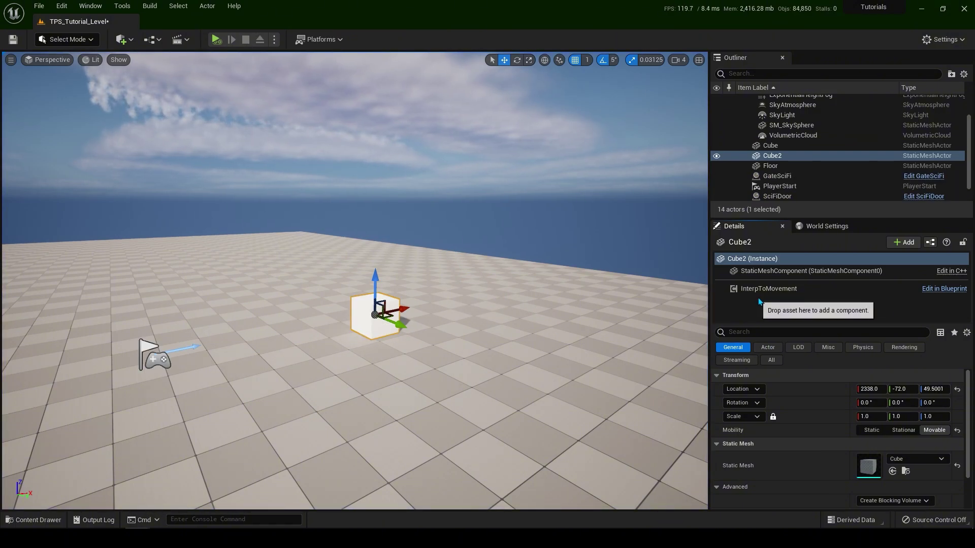
Set control point Index 1 of the cube's InterpToMovement component to X 0 and Z 200.
{"action": "left_click", "coordinate": [792, 290]}
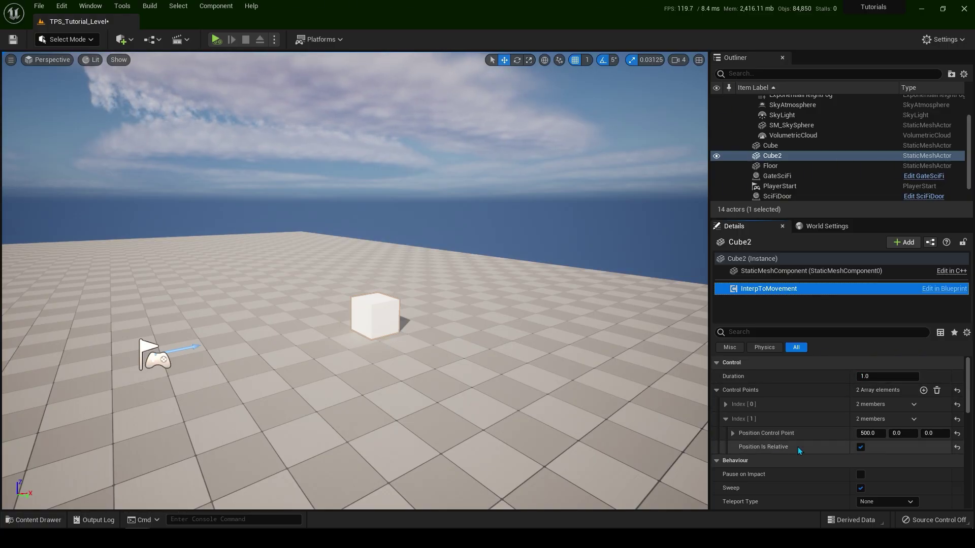
{"action": "left_click", "coordinate": [868, 434]}
{"action": "type", "text": "0"}
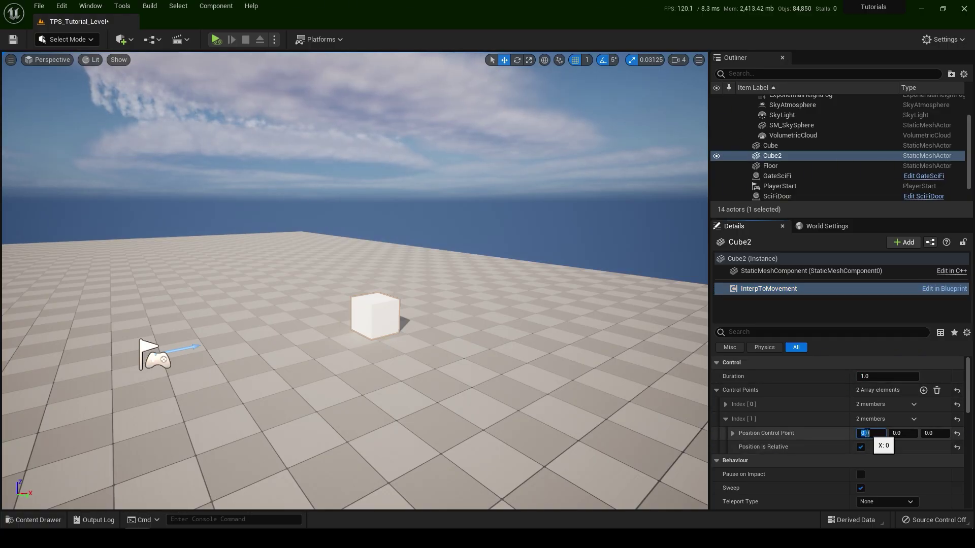
{"action": "key", "text": "Return"}
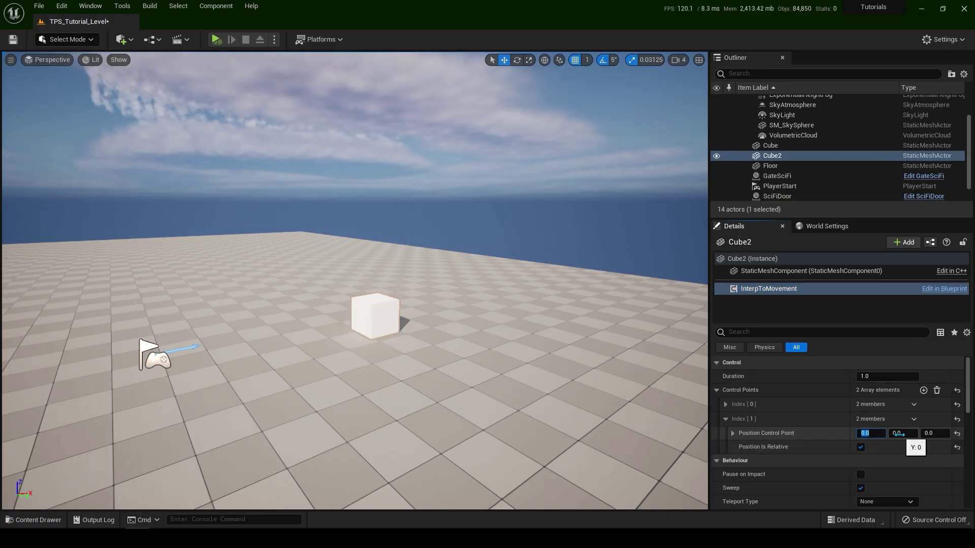
{"action": "left_click", "coordinate": [933, 433]}
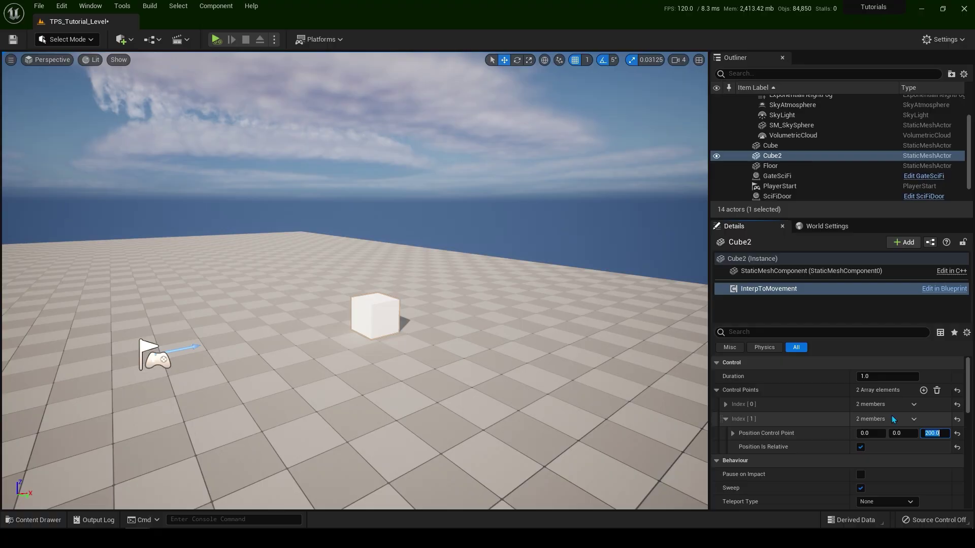
Set the InterpToMovement component's behaviour type to Ping Pong and simulate the level to test the cube's motion.
{"action": "scroll", "coordinate": [864, 411], "scroll_direction": "down", "scroll_amount": 5}
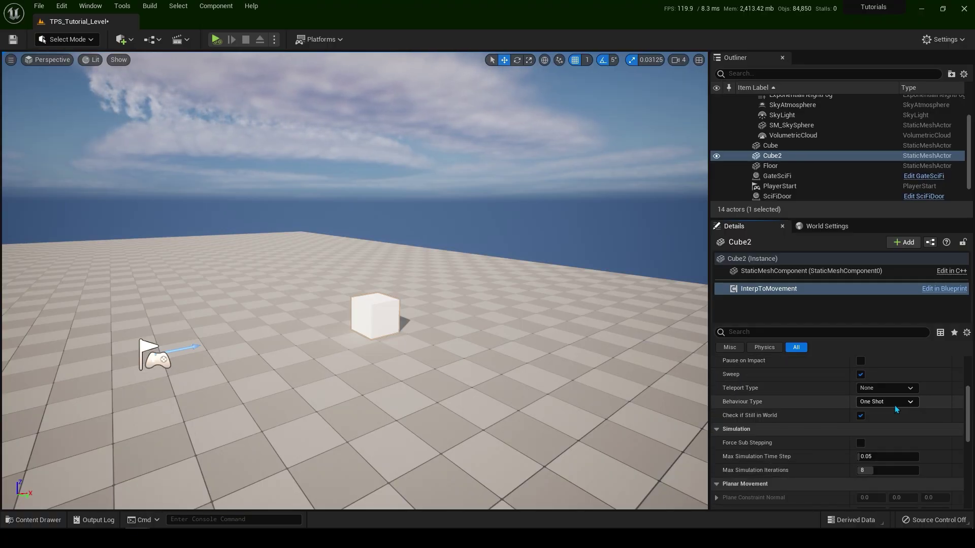
{"action": "left_click", "coordinate": [894, 403]}
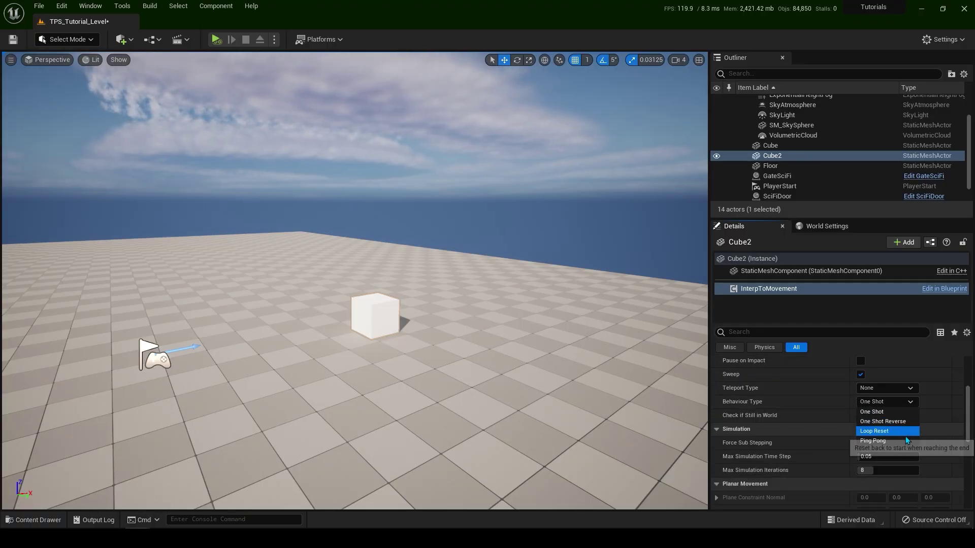
{"action": "left_click", "coordinate": [899, 441]}
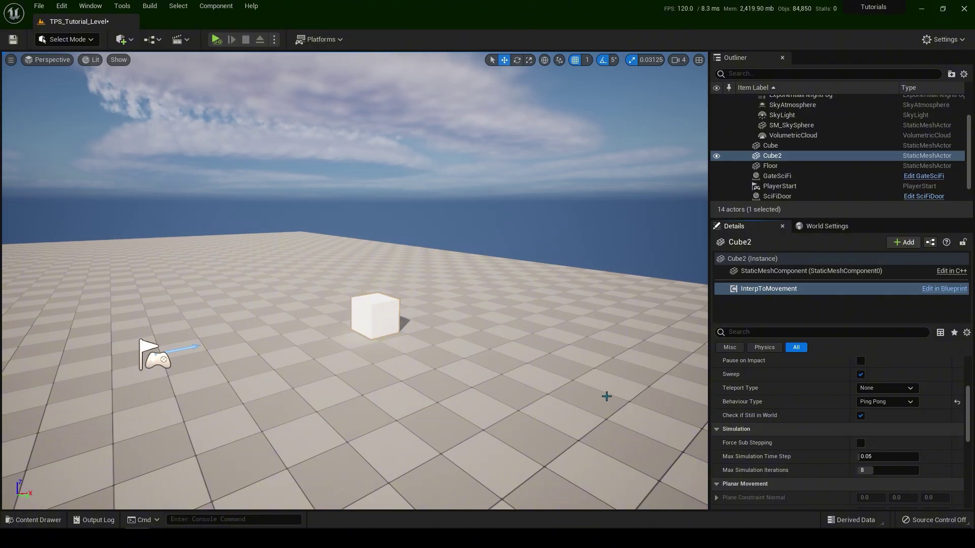
{"action": "right_click_drag", "start_coordinate": [607, 394], "coordinate": [607, 394]}
{"action": "left_click", "coordinate": [216, 40]}
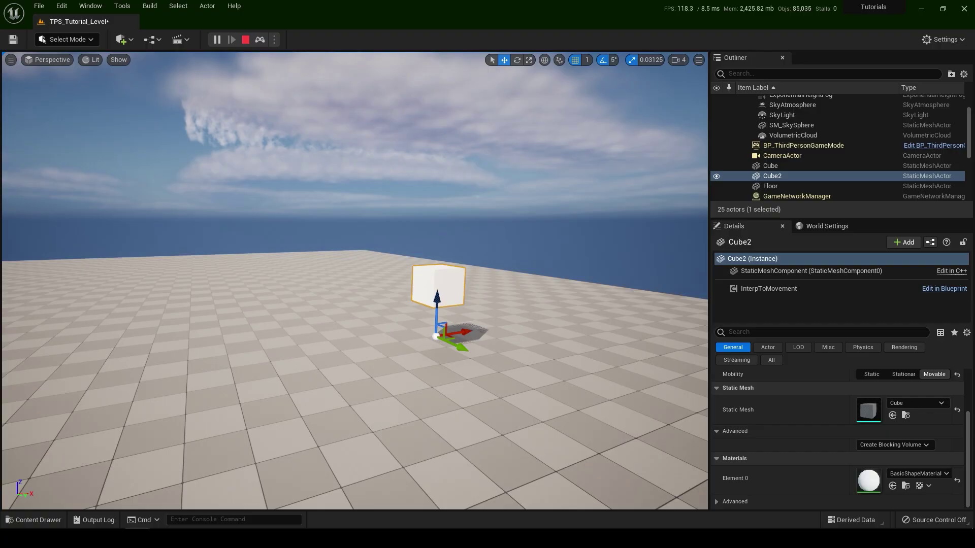
Stop the simulation and add a Rotating Movement component to Cube2.
{"action": "scroll", "coordinate": [406, 301], "scroll_direction": "up", "scroll_amount": 3}
{"action": "key", "text": "Escape"}
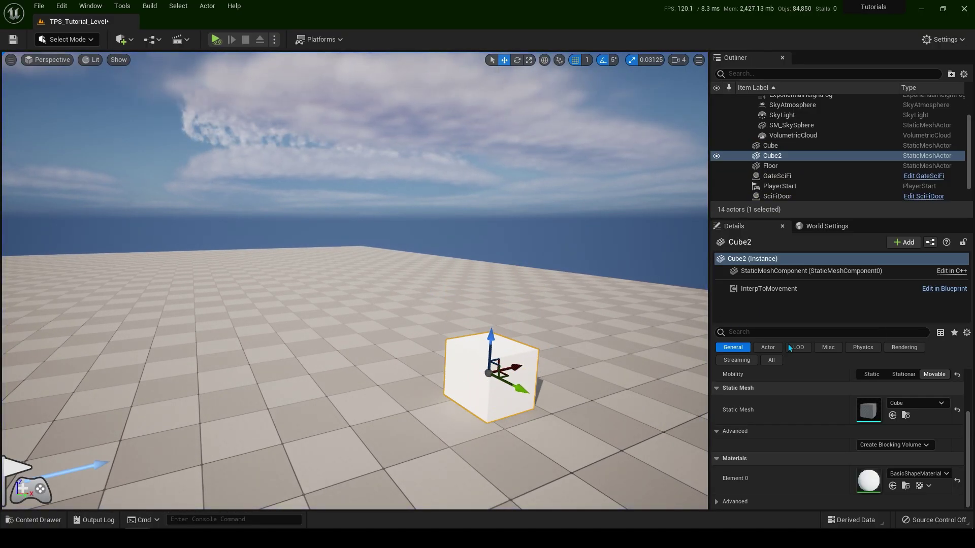
{"action": "left_click", "coordinate": [907, 243]}
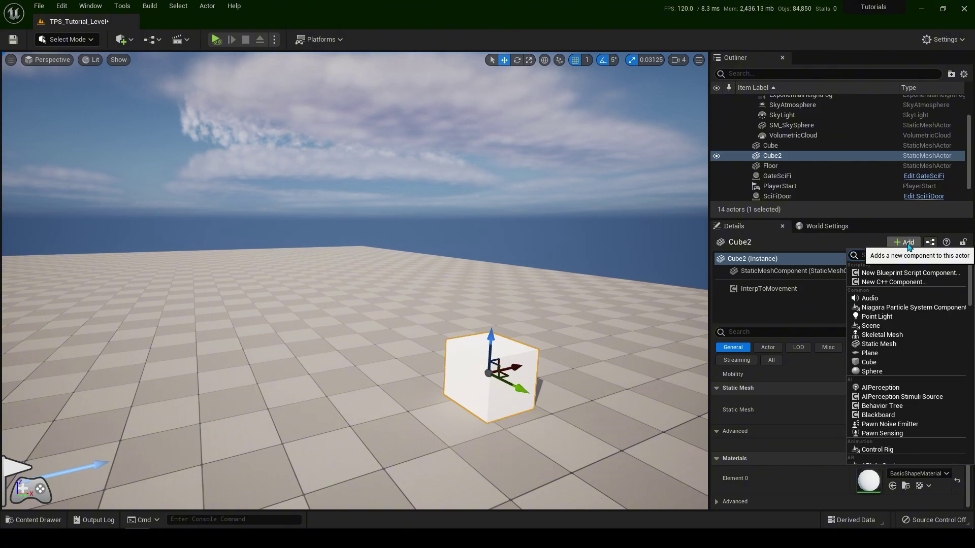
{"action": "type", "text": "rotat"}
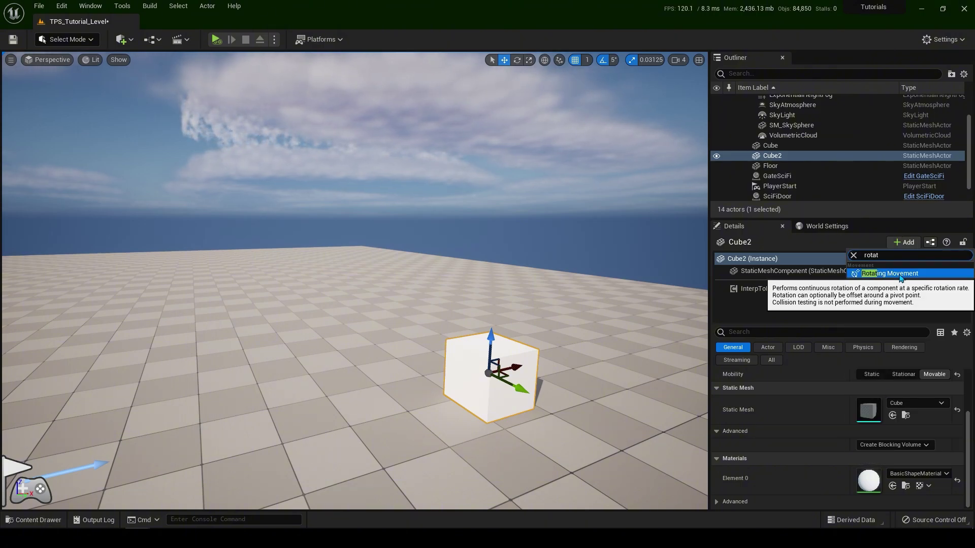
{"action": "left_click", "coordinate": [900, 276]}
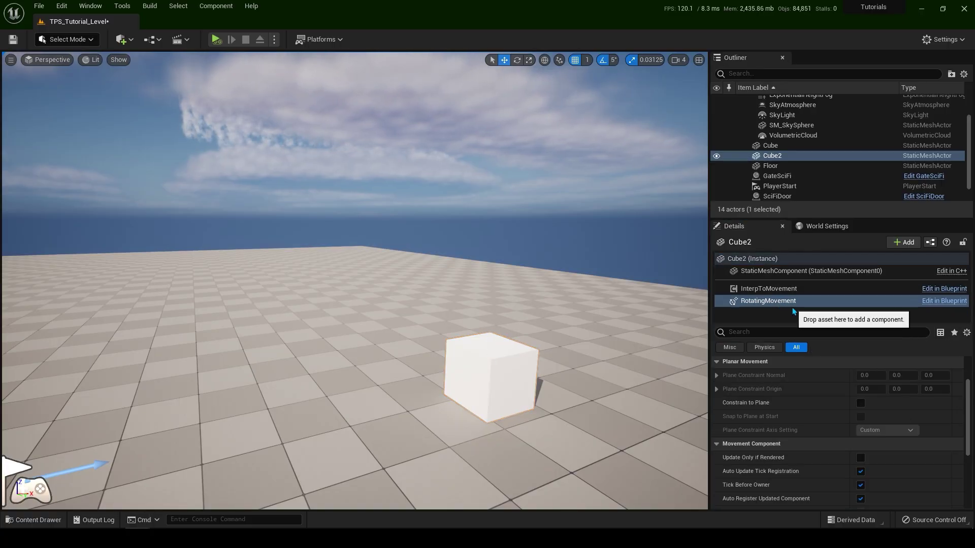
Set the Z value of the RotatingMovement component's rotation rate to 300 and test the cube's spin in a short simulation.
{"action": "scroll", "coordinate": [868, 418], "scroll_direction": "up", "scroll_amount": 2}
{"action": "left_click", "coordinate": [929, 377]}
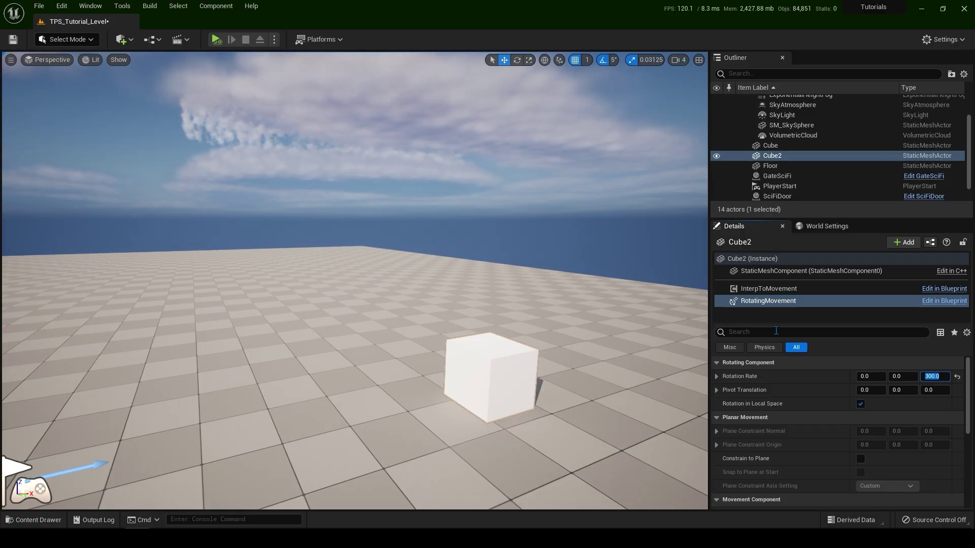
{"action": "left_click", "coordinate": [221, 43]}
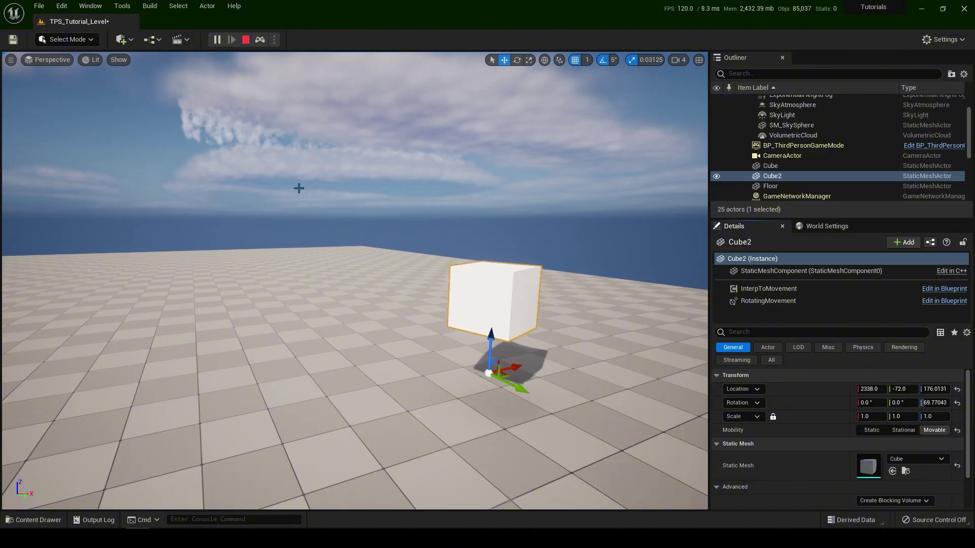
{"action": "key", "text": "Escape"}
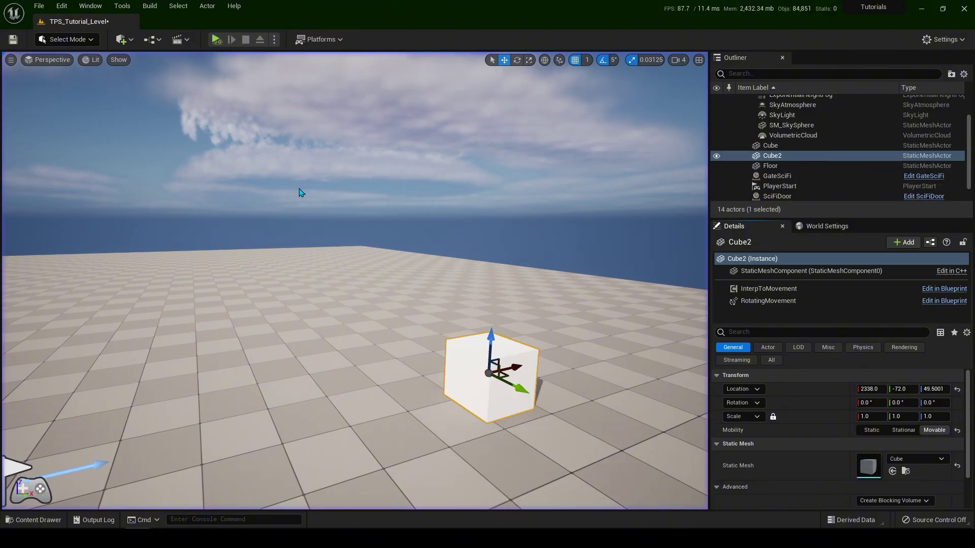
Change the RotatingMovement component's Z rotation rate to 200, then simulate the level to check the cube's motion and stop the simulation.
{"action": "left_click", "coordinate": [749, 302]}
{"action": "left_click", "coordinate": [942, 377]}
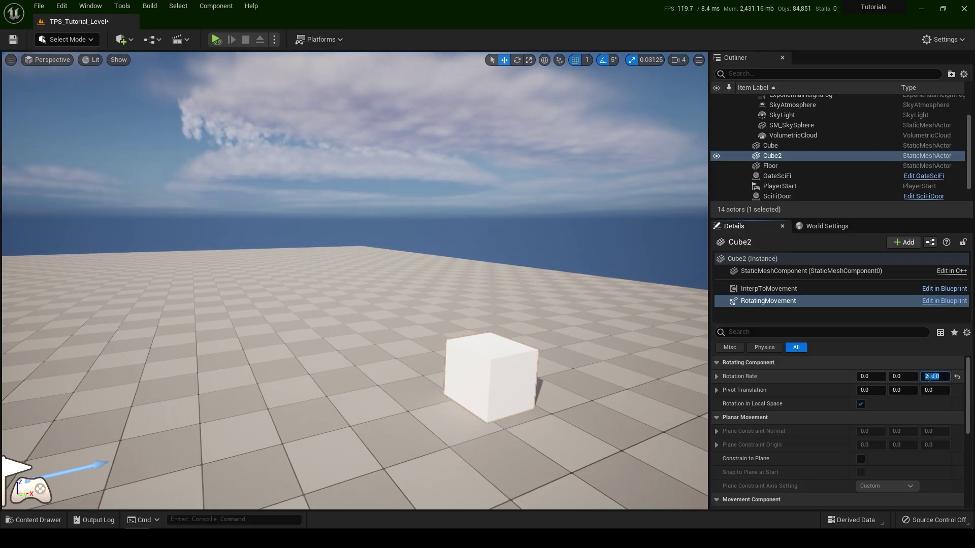
{"action": "key", "text": "Return"}
{"action": "left_click", "coordinate": [216, 39]}
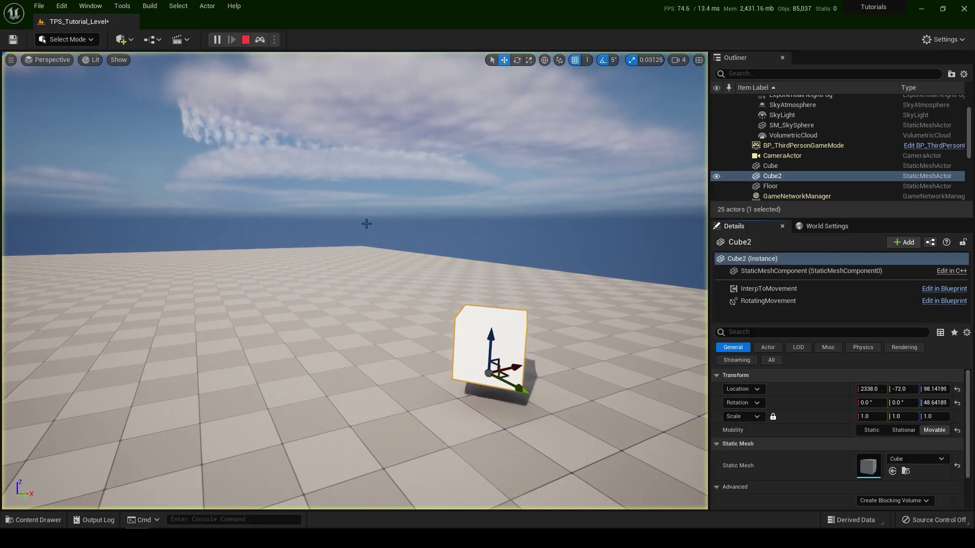
{"action": "left_click", "coordinate": [383, 177]}
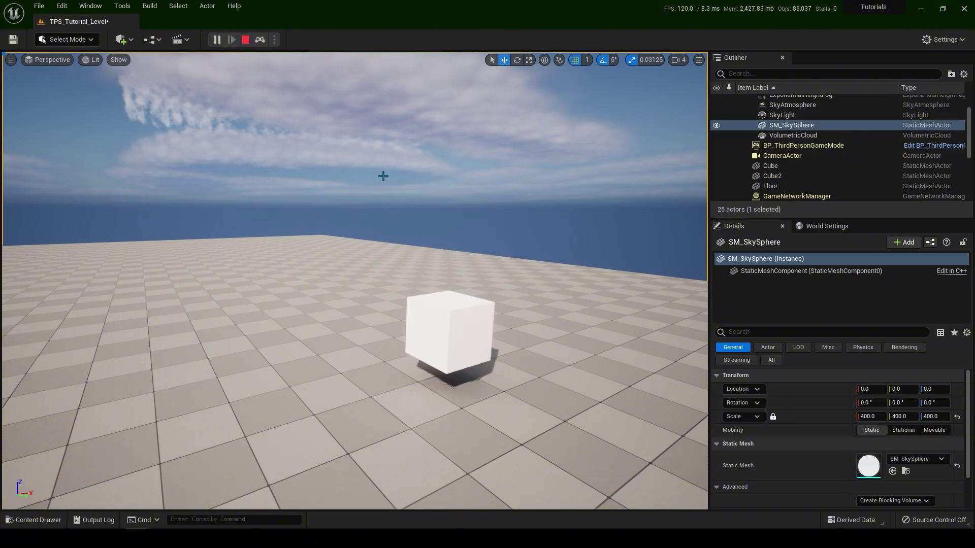
{"action": "key", "text": "Escape"}
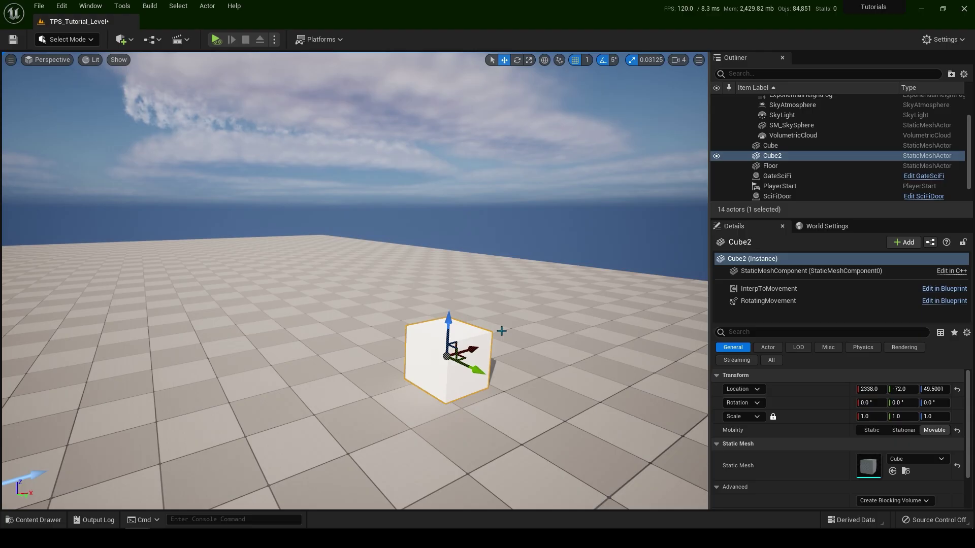
Convert Cube2 into a new StaticMeshActor Blueprint subclass named FloatingObject, saved in the _Main folder.
{"action": "left_click", "coordinate": [931, 242]}
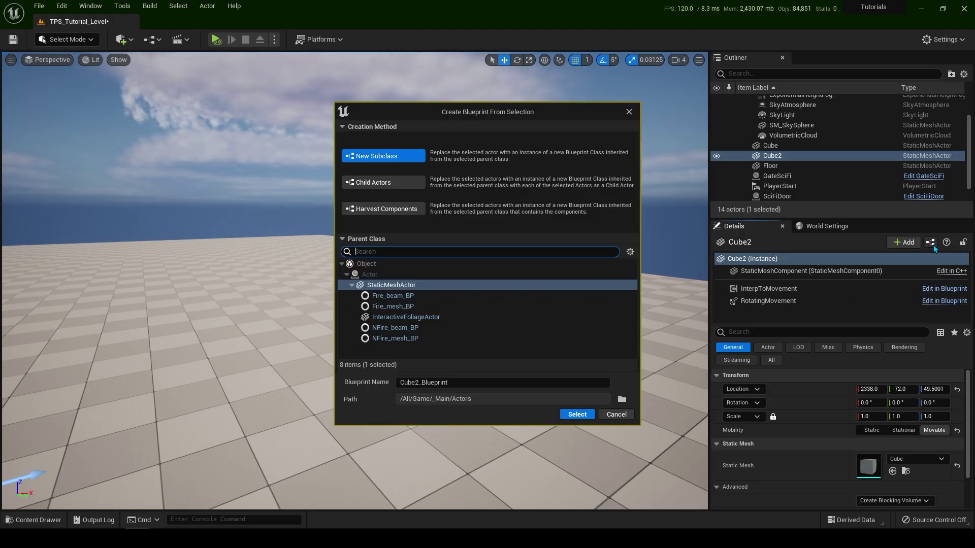
{"action": "left_click", "coordinate": [459, 381]}
{"action": "type", "text": "FloatingObject"}
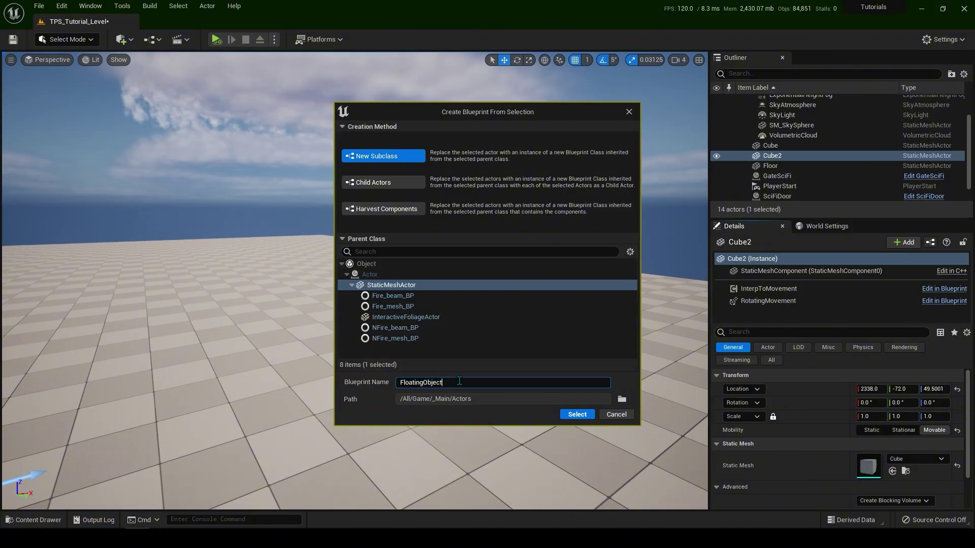
{"action": "left_click", "coordinate": [623, 401]}
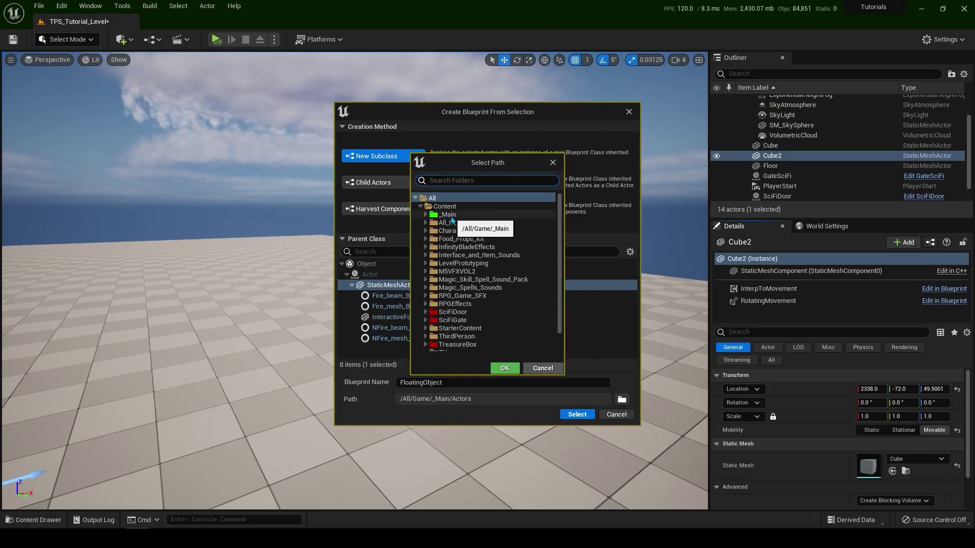
{"action": "left_click", "coordinate": [507, 369]}
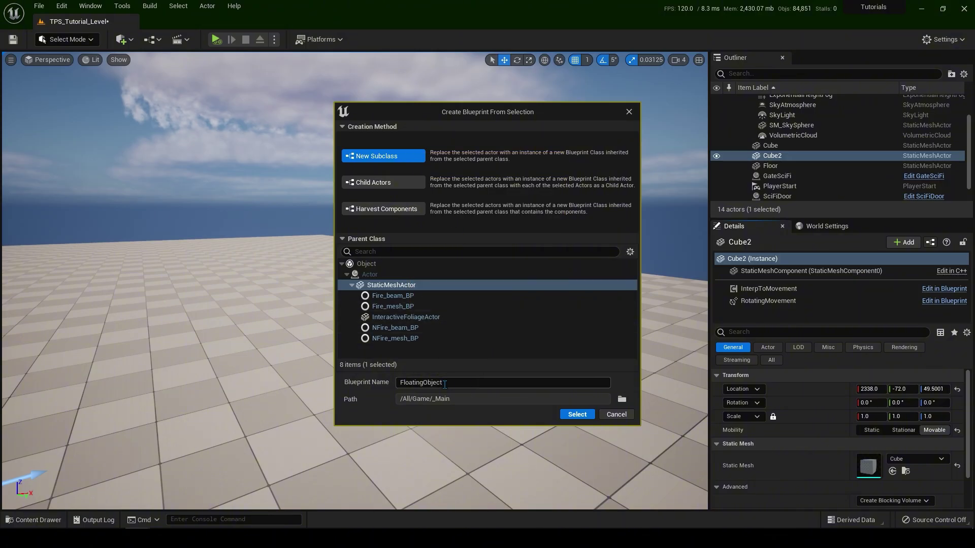
{"action": "left_click", "coordinate": [575, 416]}
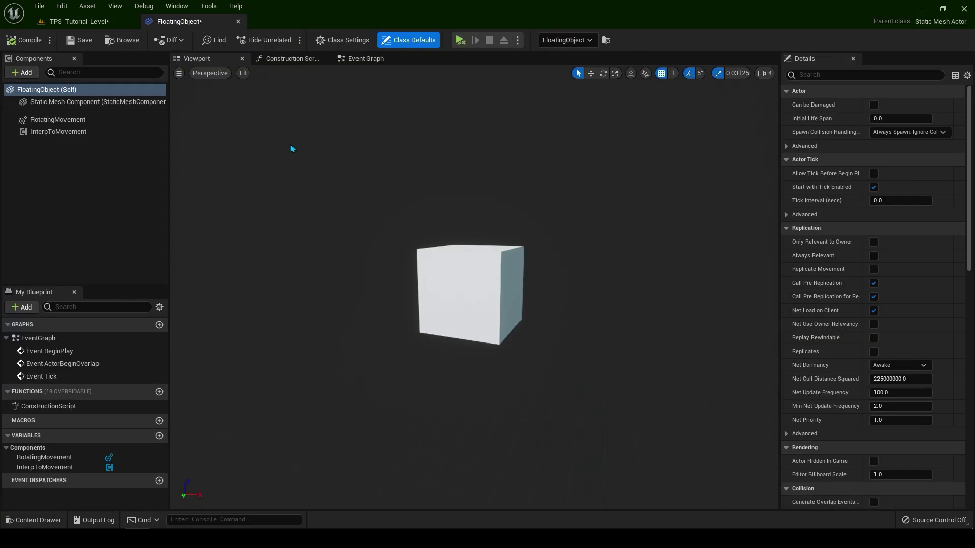
Inspect the FloatingObject Blueprint's event graph and view its cube in the Blueprint viewport.
{"action": "left_click", "coordinate": [363, 59]}
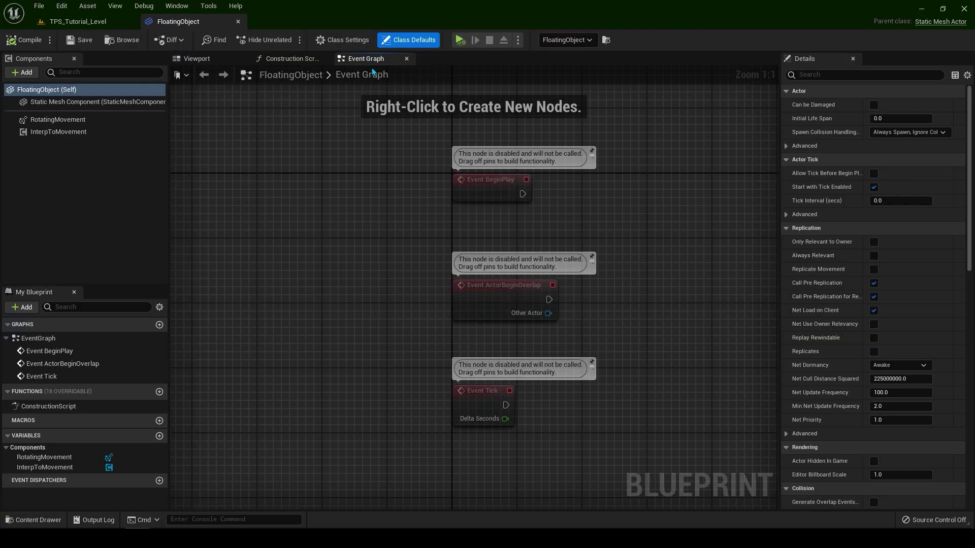
{"action": "right_click_drag", "start_coordinate": [401, 220], "coordinate": [362, 237]}
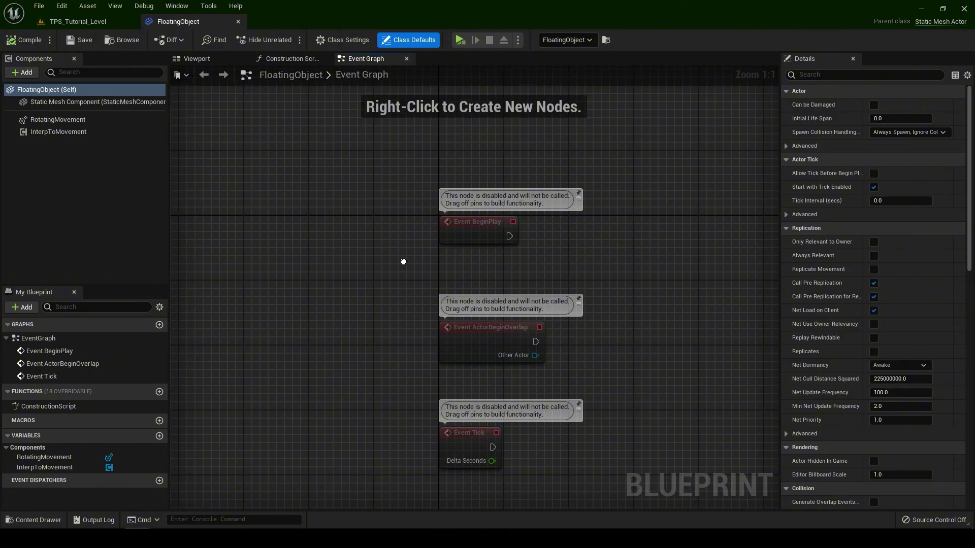
{"action": "left_click", "coordinate": [196, 58]}
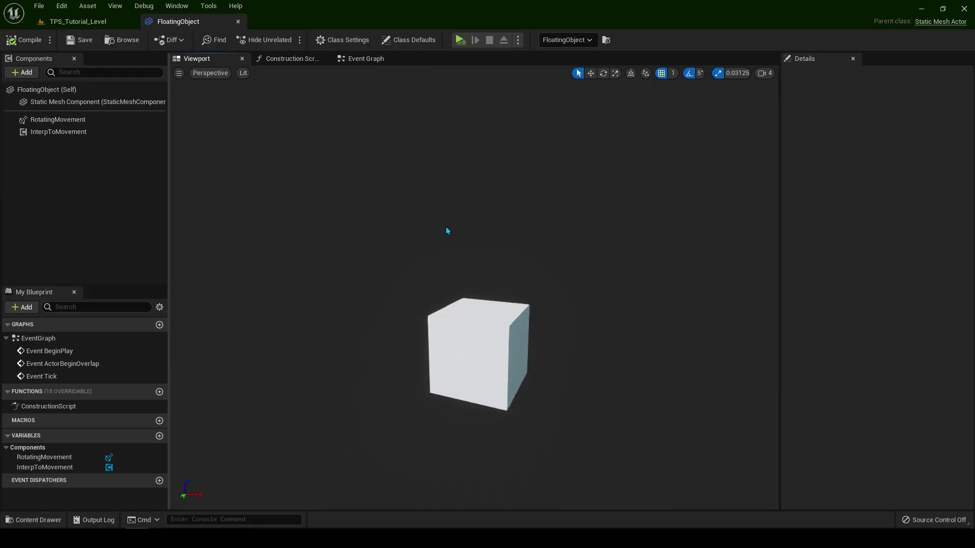
{"action": "right_click_drag", "start_coordinate": [446, 227], "coordinate": [446, 227]}
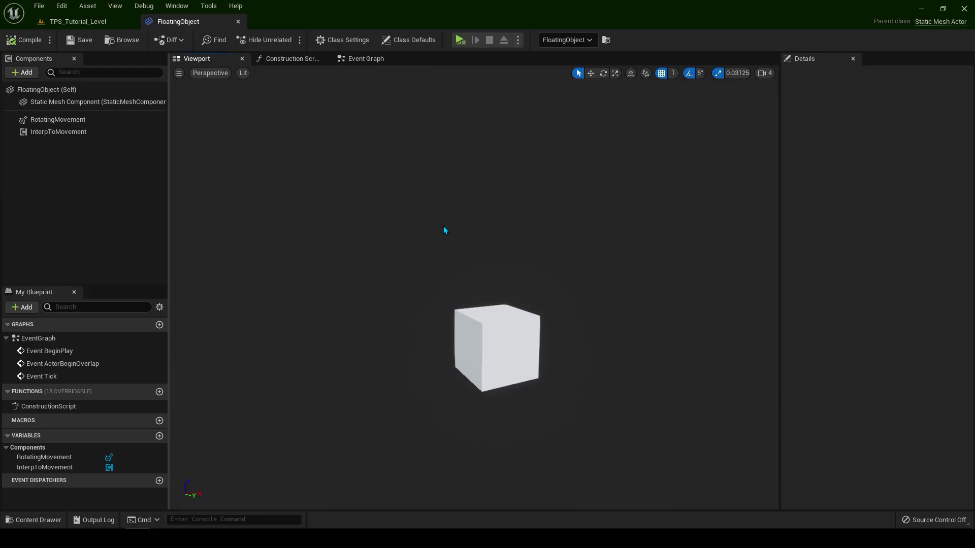